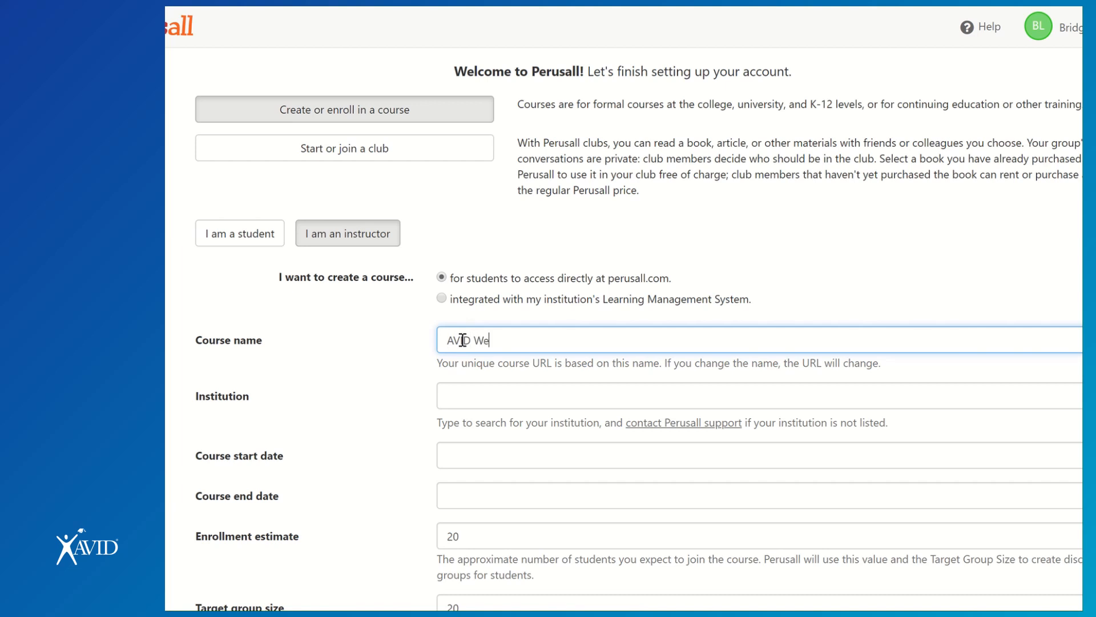
Step: Finish naming the course AVID Weekly Test and choose Douglass Middle (Woodland, CA, US) as its institution
key("Tab")
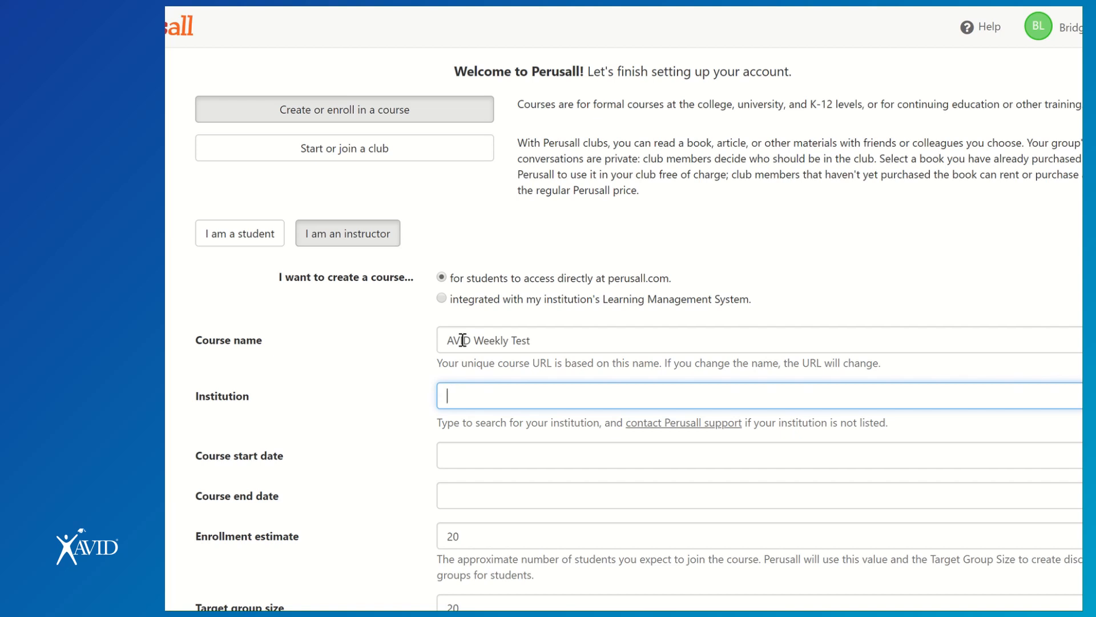
type("Douglass")
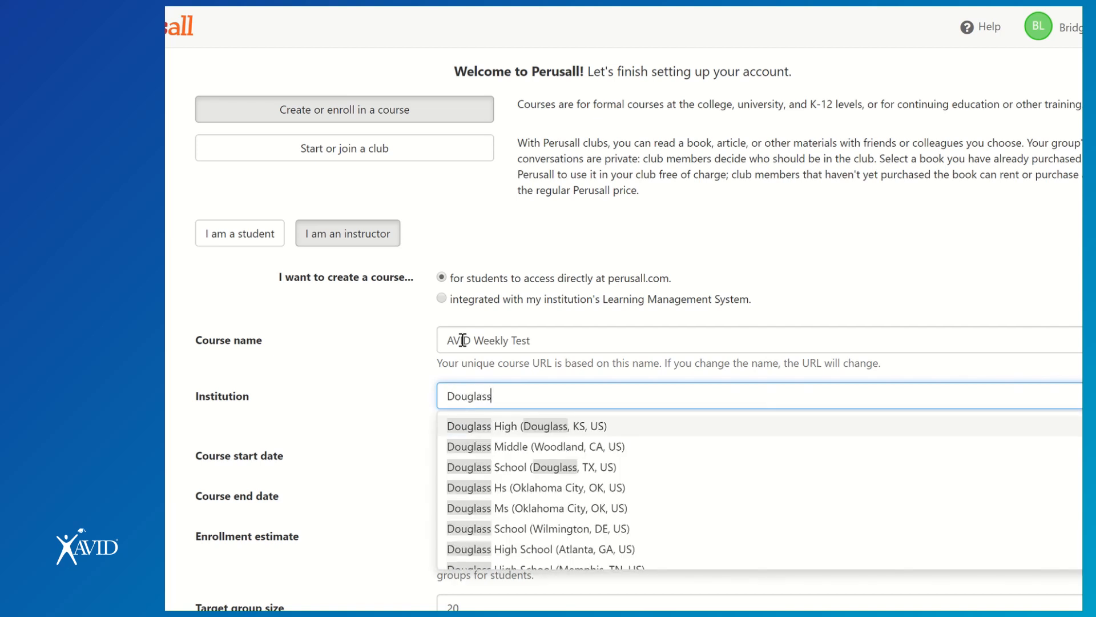
left_click(518, 445)
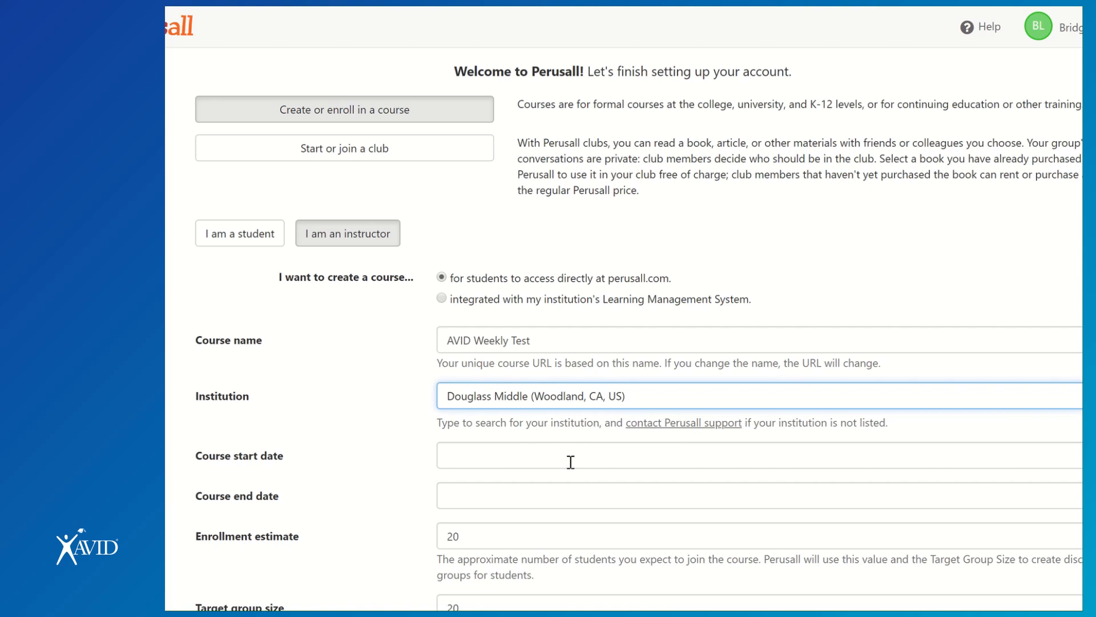
Step: Set the course start date to March 30, 2020 and the end date to June 12, 2020
left_click(507, 458)
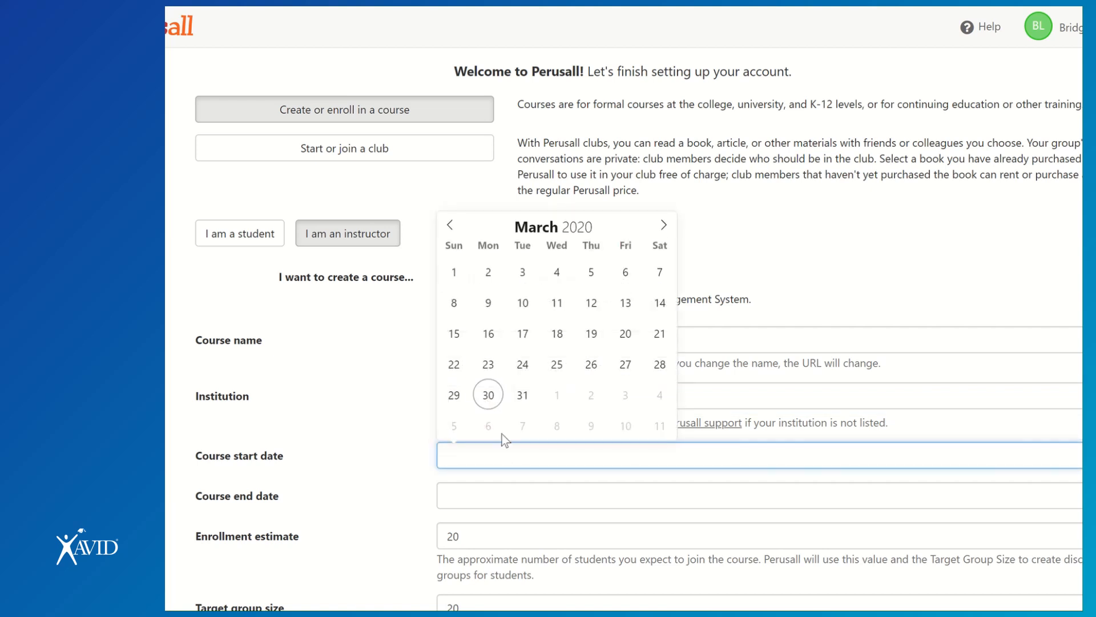
left_click(489, 391)
left_click(500, 495)
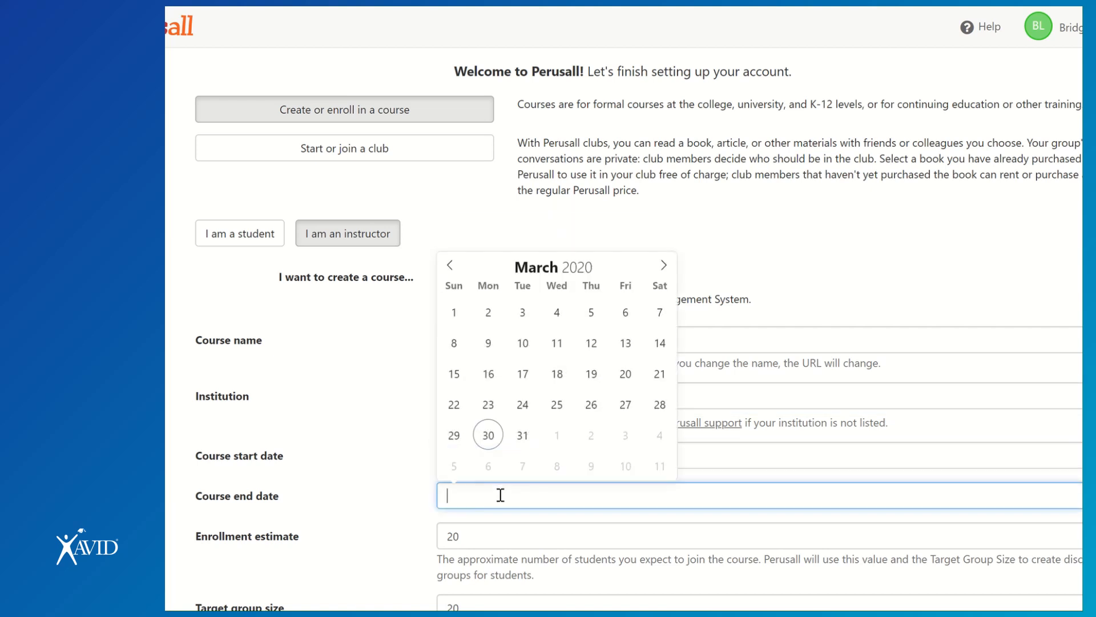
left_click(664, 267)
left_click(664, 267)
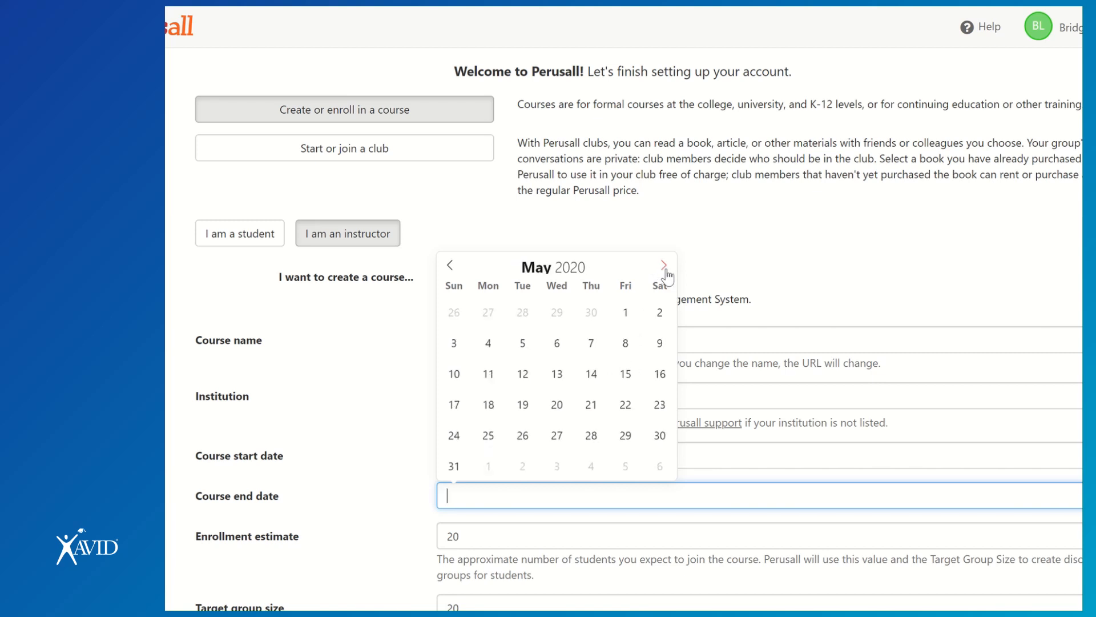
left_click(664, 267)
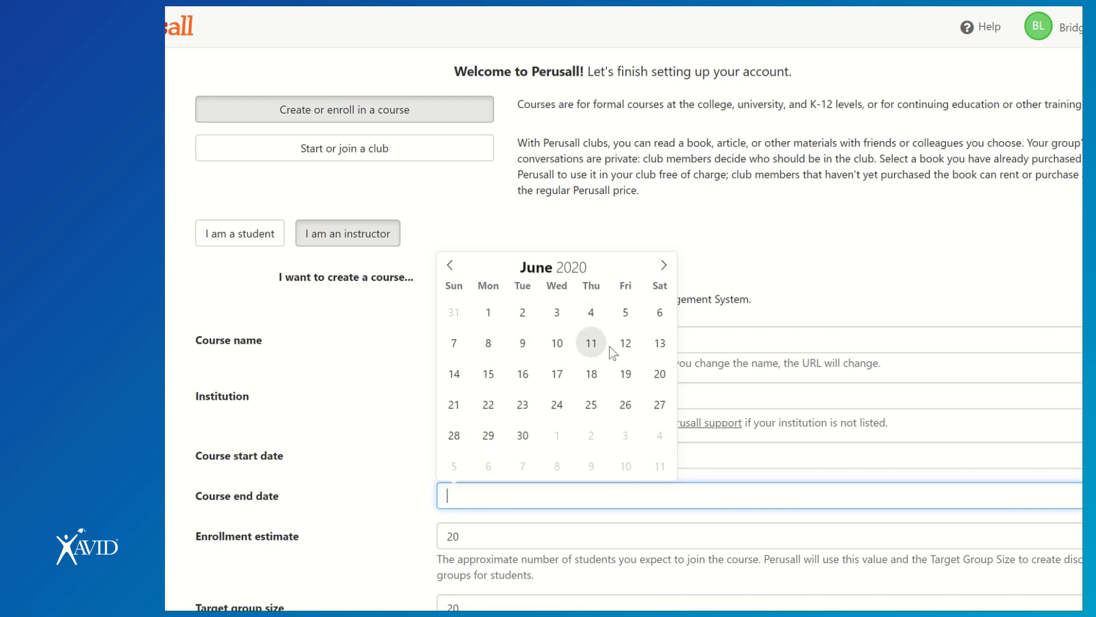
left_click(625, 343)
Step: Set both the enrollment estimate and the target group size to 30
scroll(620, 344, "down", 2)
scroll(620, 344, "down", 1)
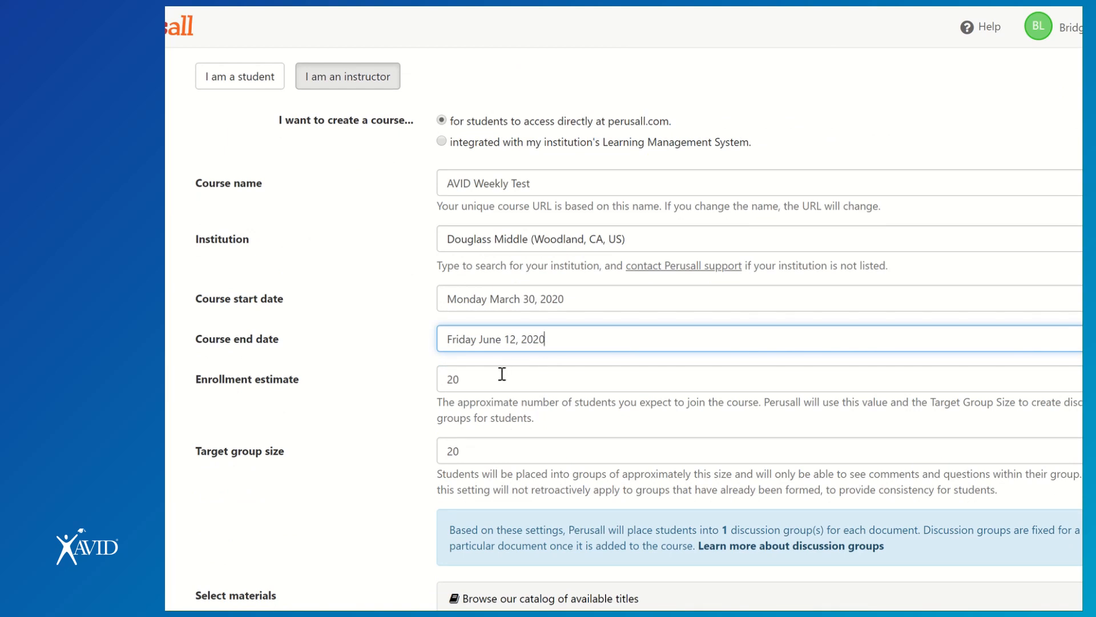
left_click(468, 388)
key("BackSpace")
key("BackSpace")
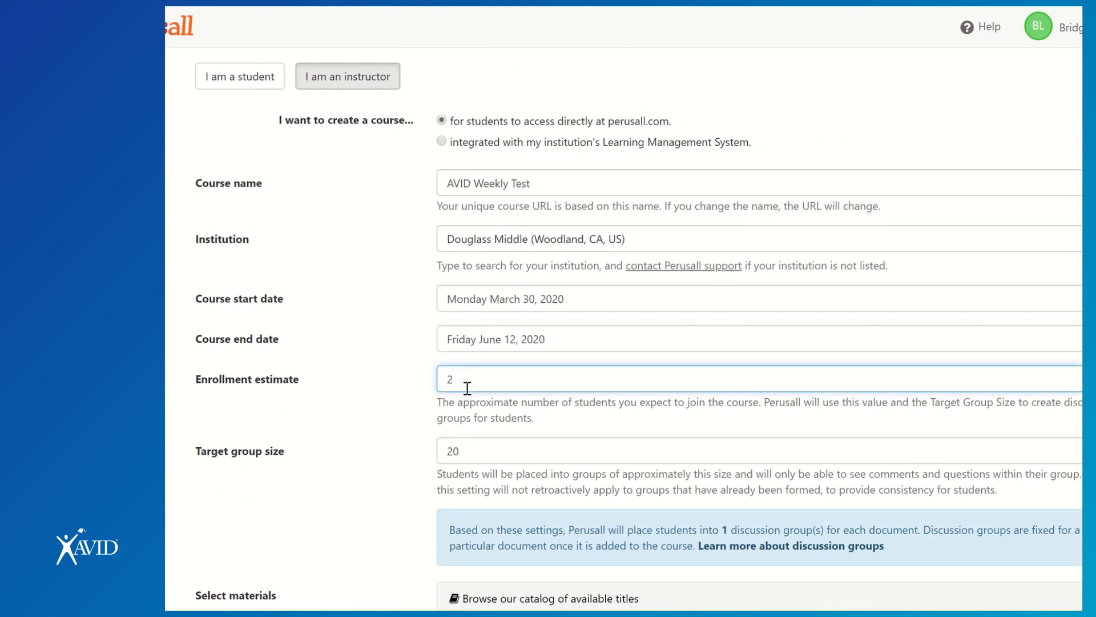
type("30")
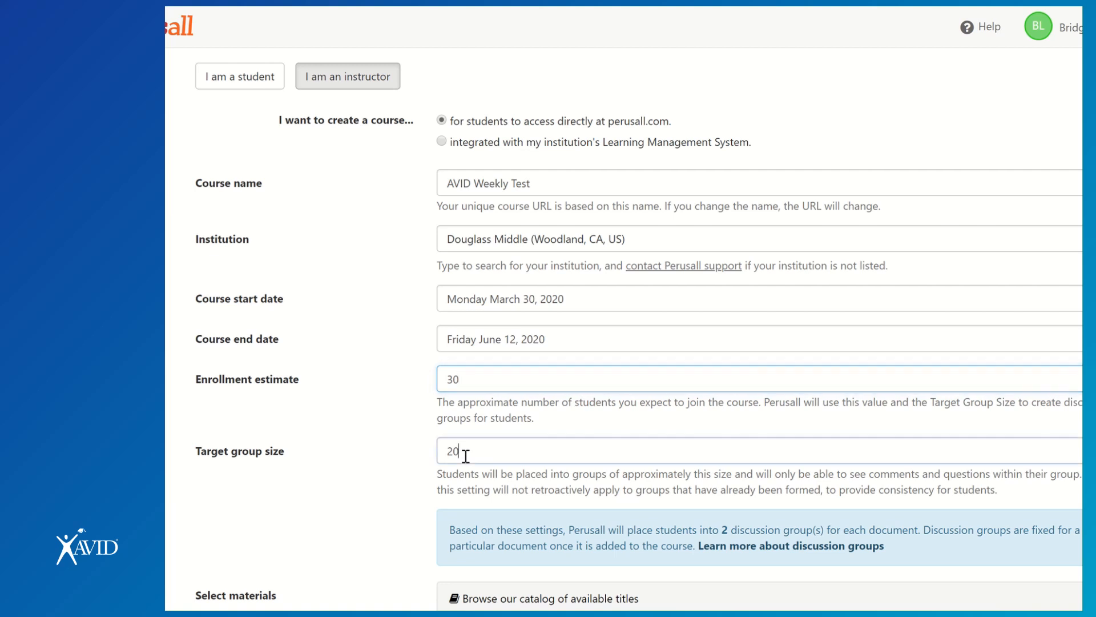
left_click(466, 456)
key("BackSpace")
key("BackSpace")
type("30")
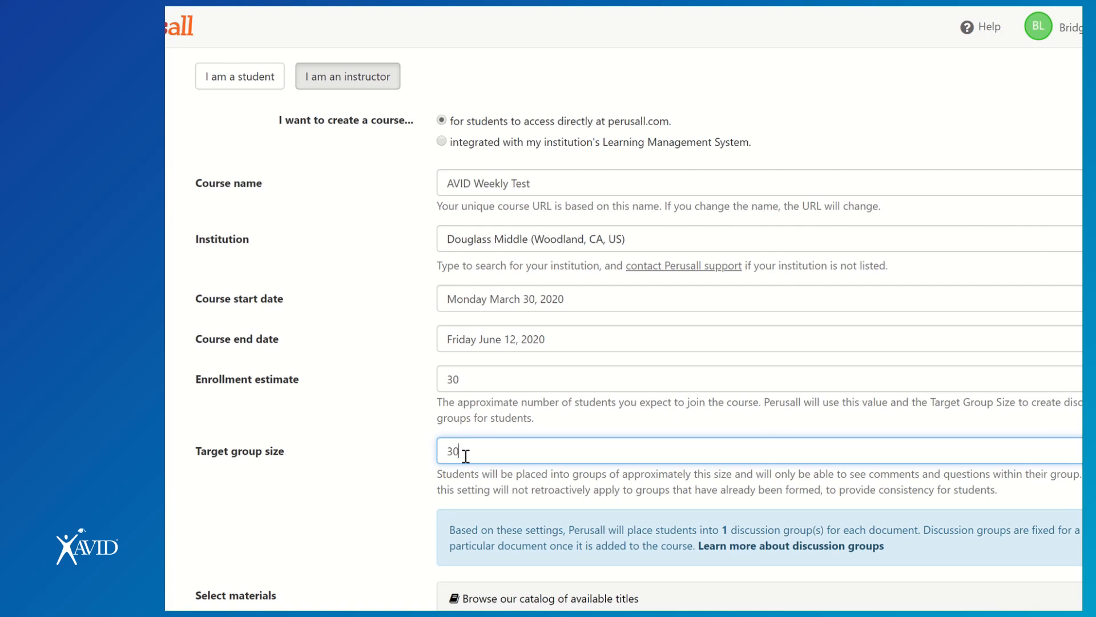
Step: Confirm being an instructor of this course at the listed institution and complete the account setup
scroll(387, 568, "down", 1)
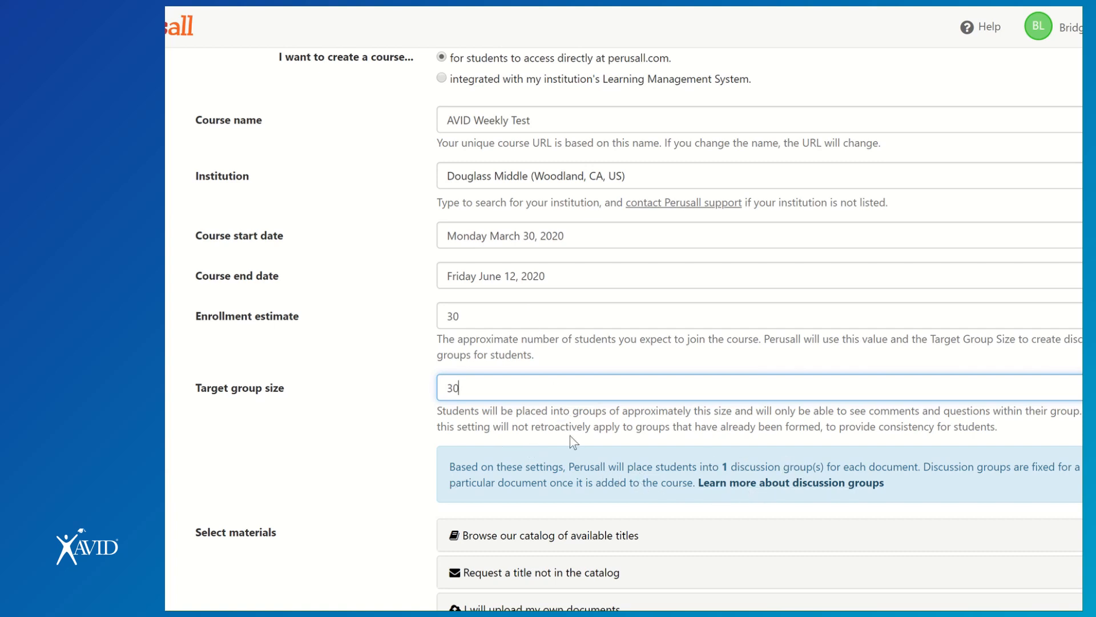
scroll(570, 437, "down", 2)
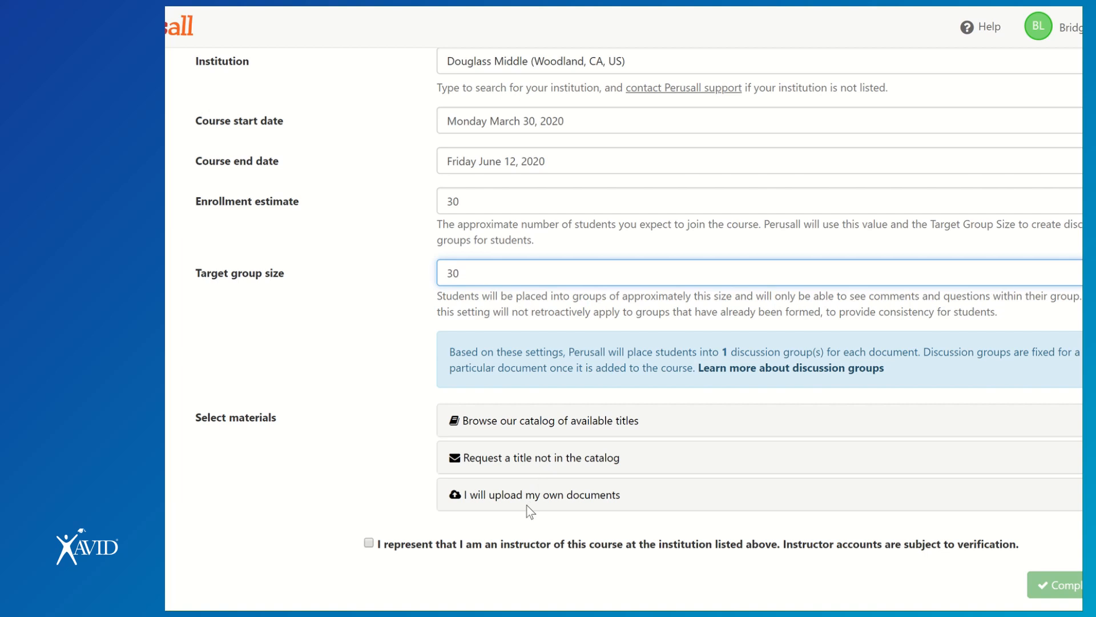
left_click(369, 543)
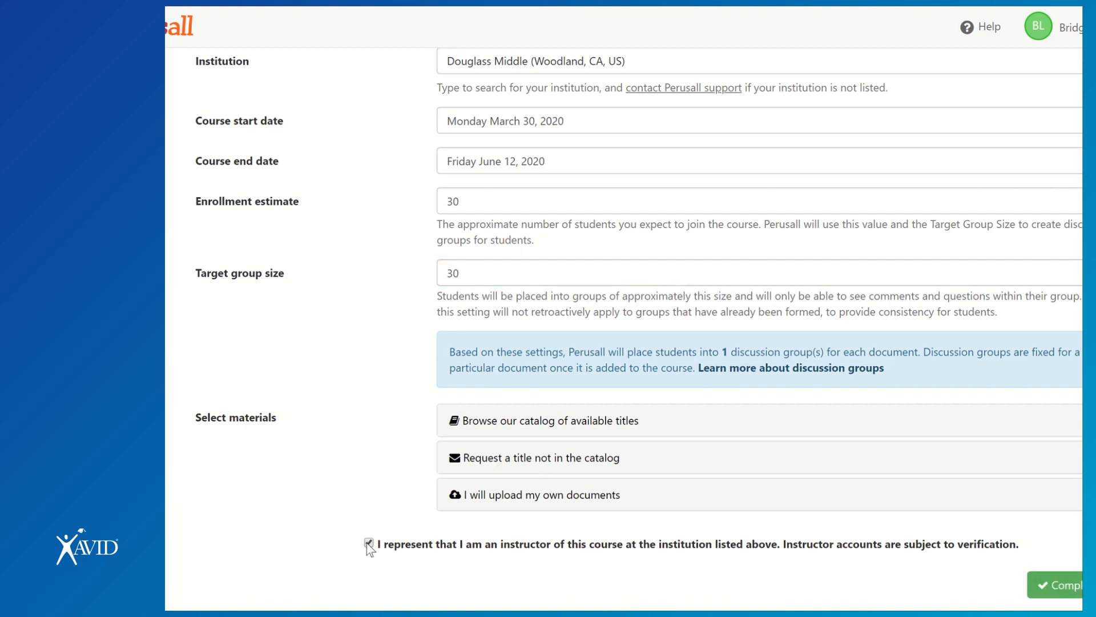
left_click(1058, 583)
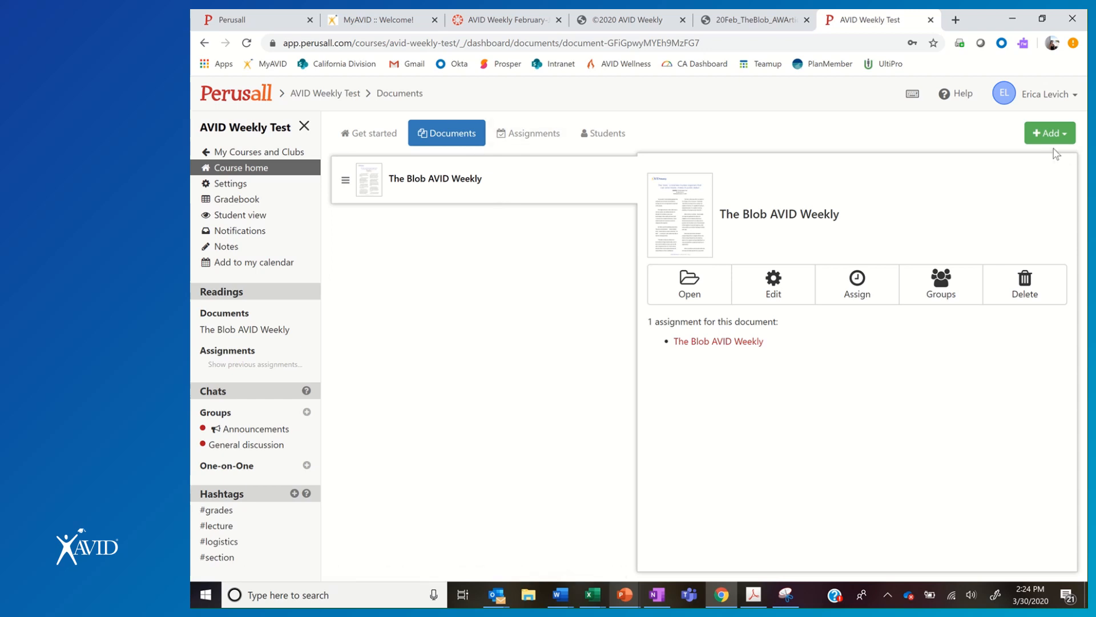
Step: Edit The Blob AVID Weekly assignment and move its submission deadline to Friday April 3, 2020
left_click(1047, 135)
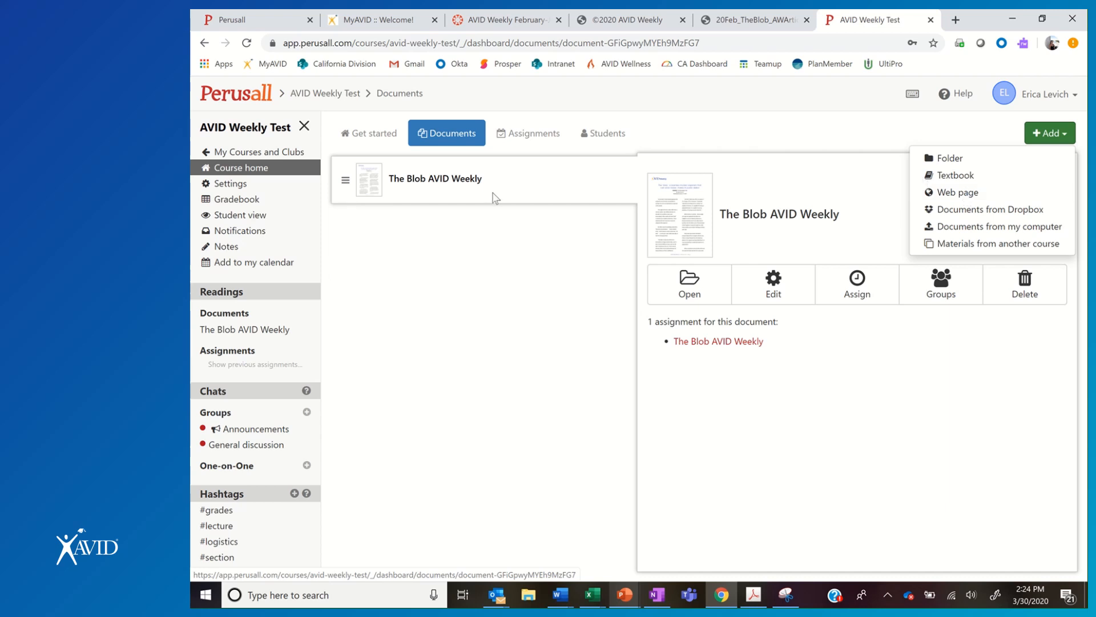
left_click(536, 140)
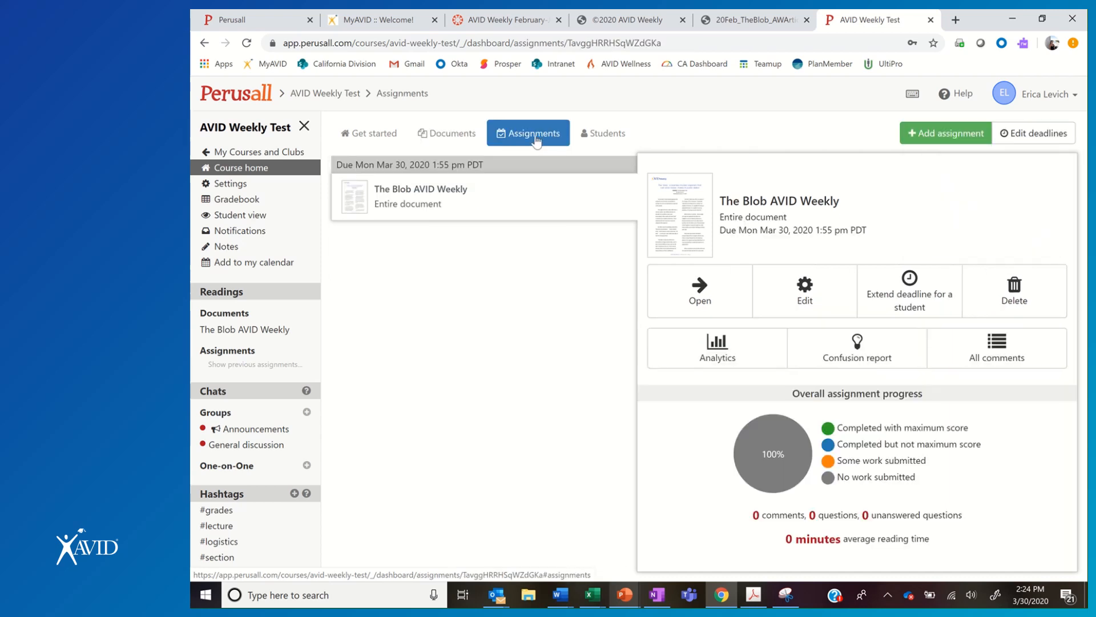
left_click(805, 284)
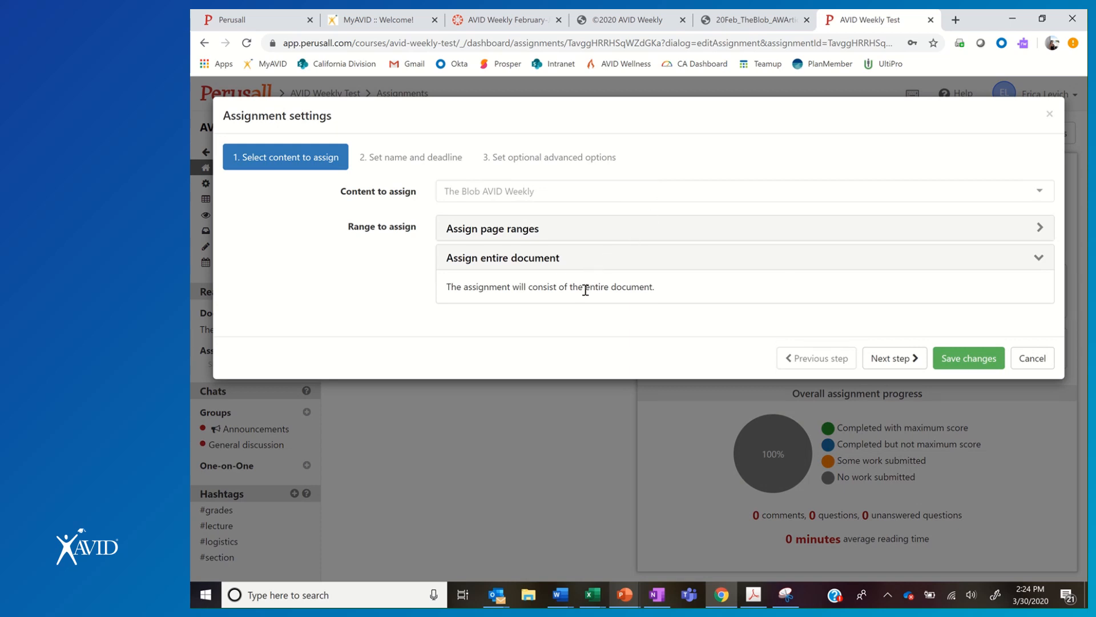
left_click(895, 359)
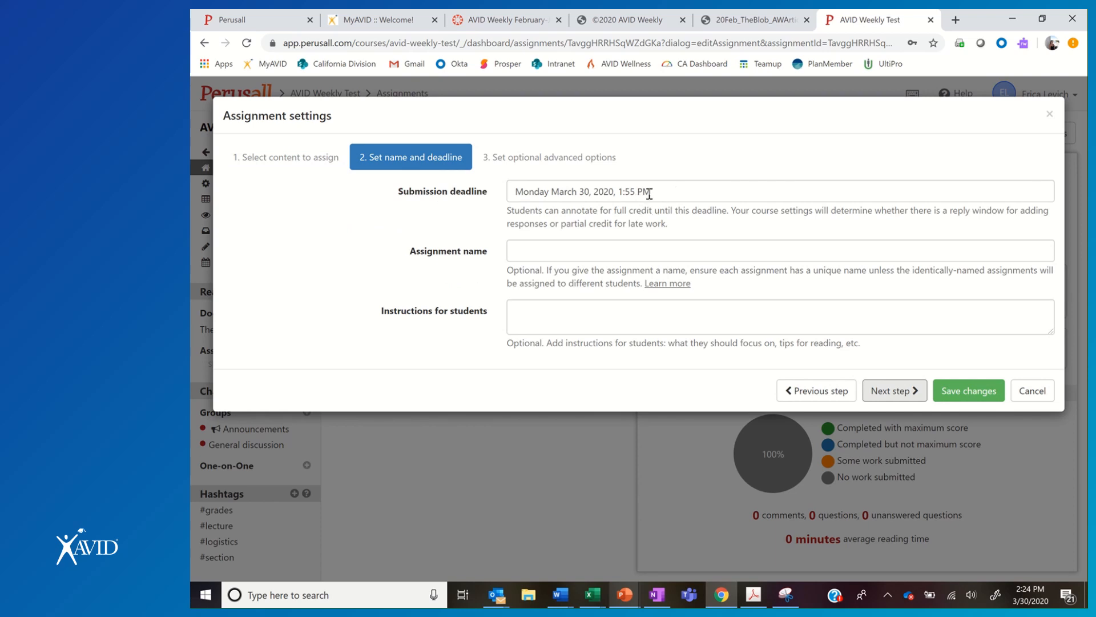
left_click(682, 197)
left_click(697, 215)
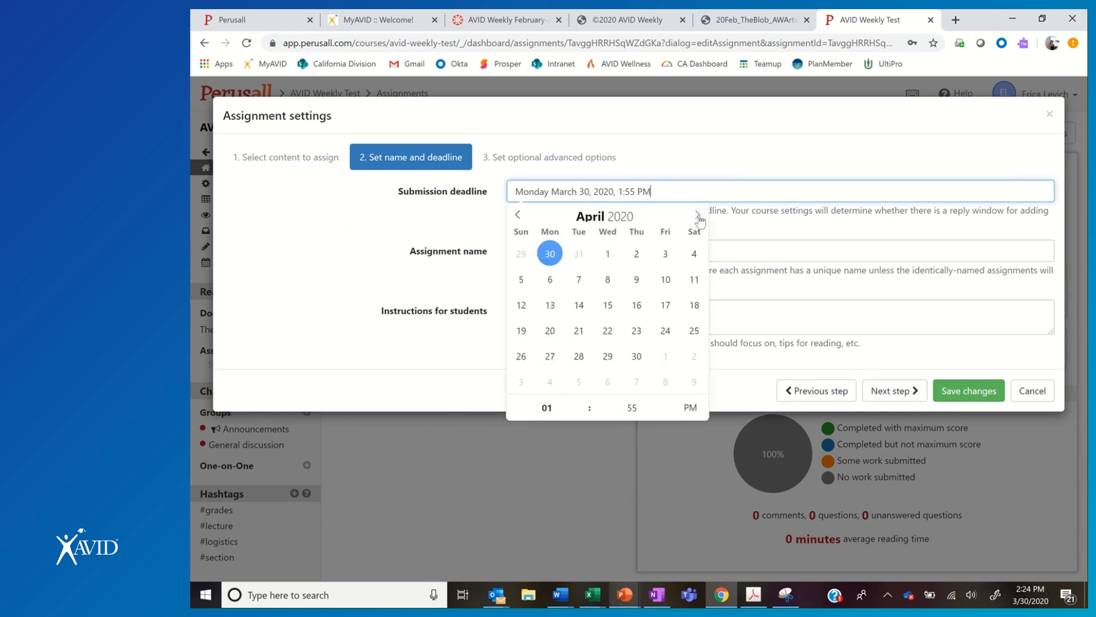
left_click(666, 255)
Step: Enter the student instructions "First Read: Read through the article without making any markings. Write down what you think the main idea is on Google Classroom."
left_click(583, 313)
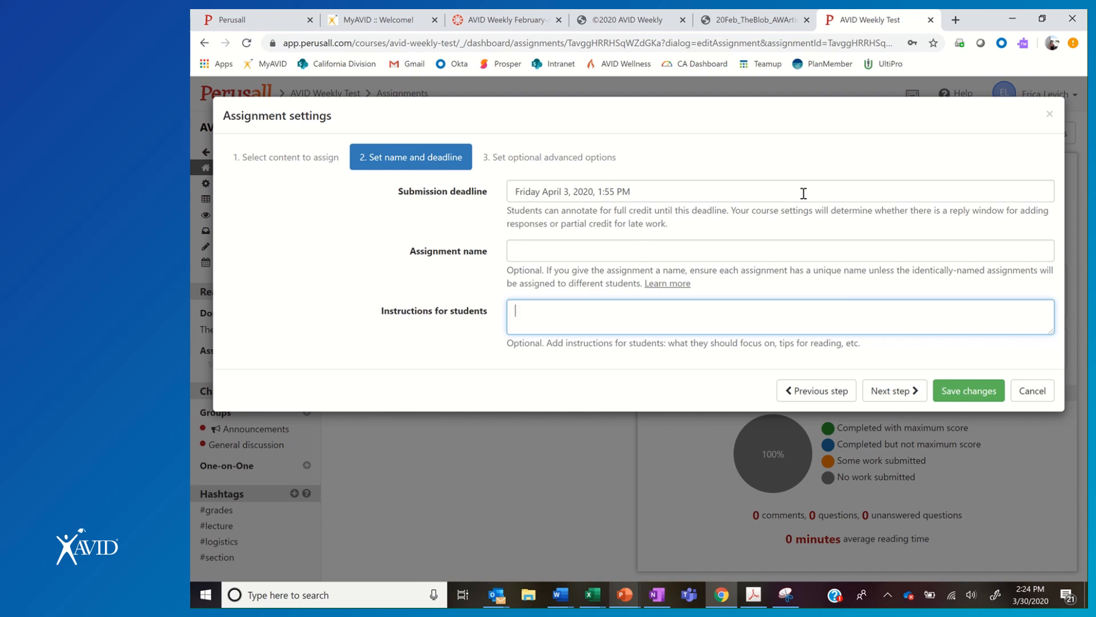
type("First Read:")
type("Read through the a")
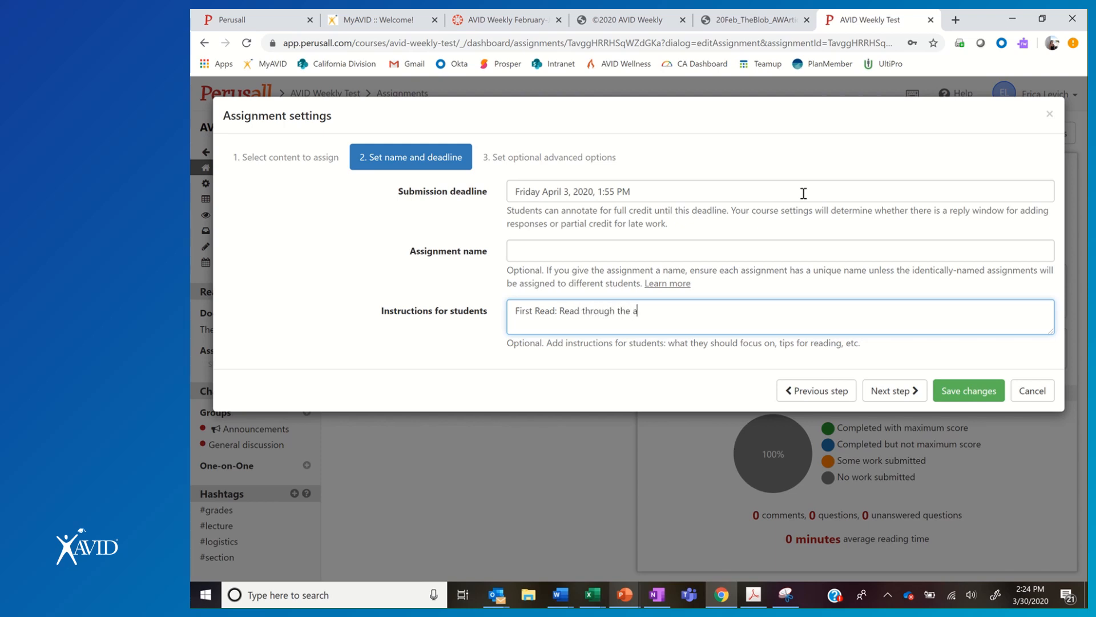
type("rticle without making any markings. ")
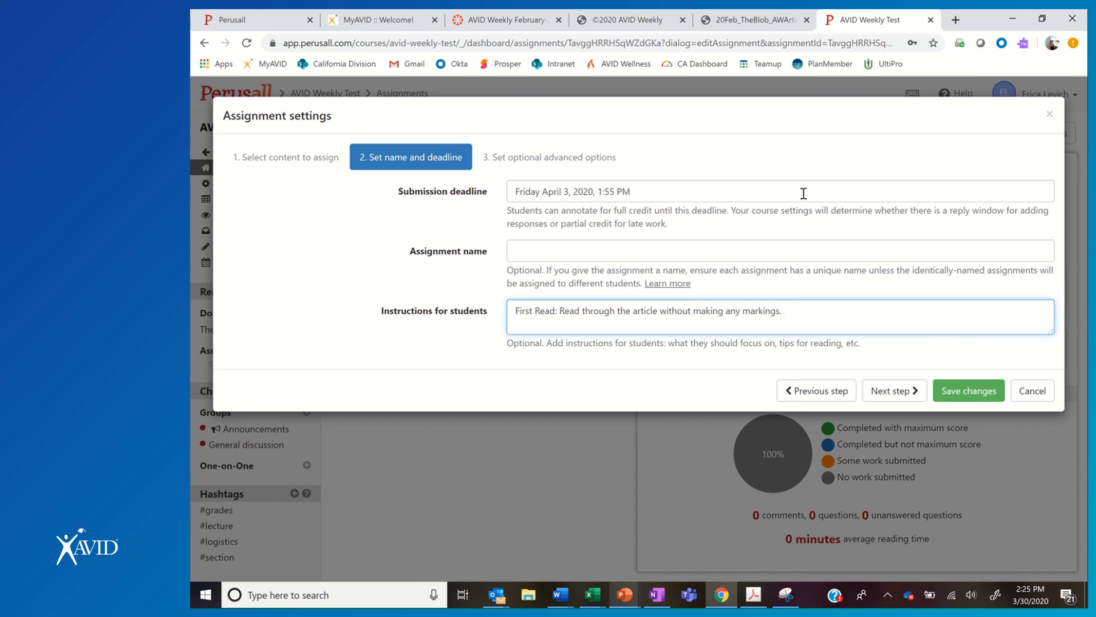
type("Write down what you think the main idea is")
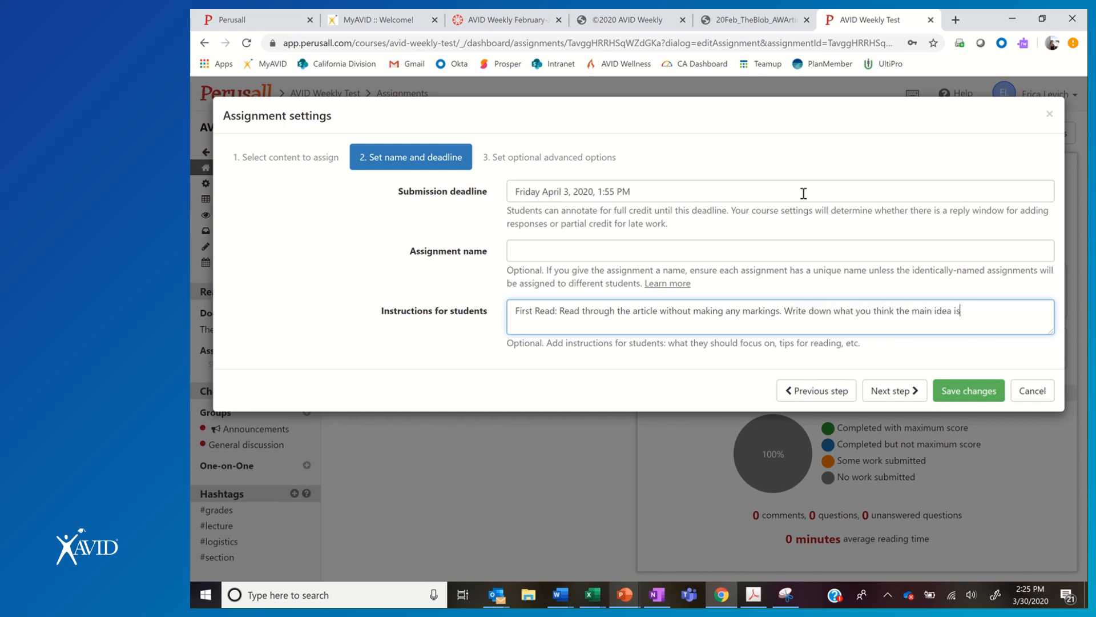
type(" on Google Classroom.")
Step: Append "Second Read: Highlight two to three sentences that you think support the main idea, and add comments that will help answer the essential question." and save
type("Second Read")
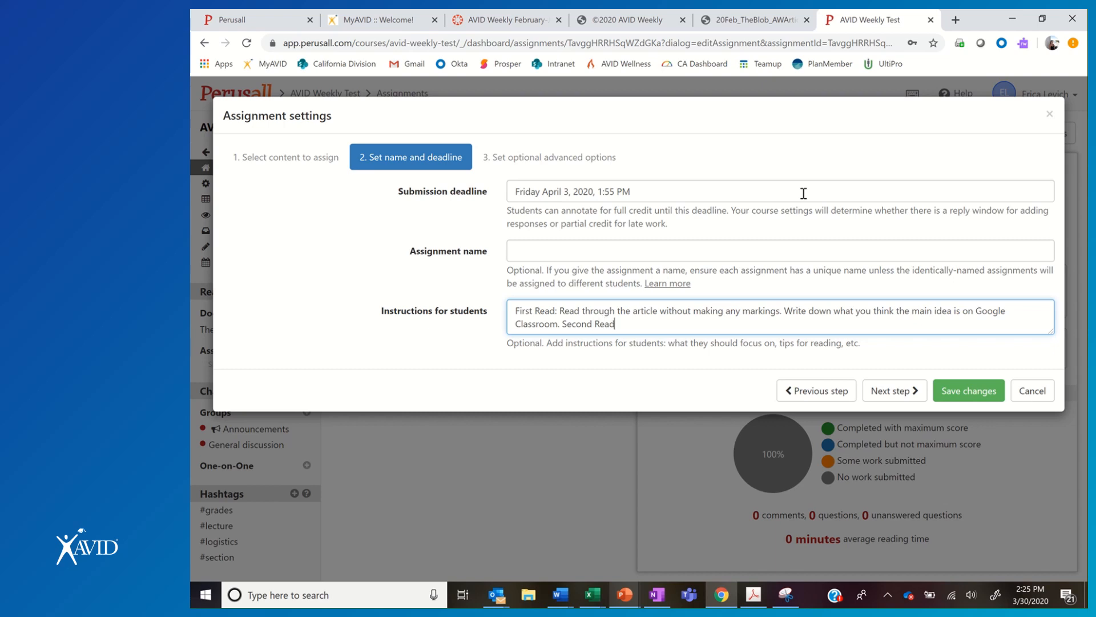
type(": Highlight two to three sentences")
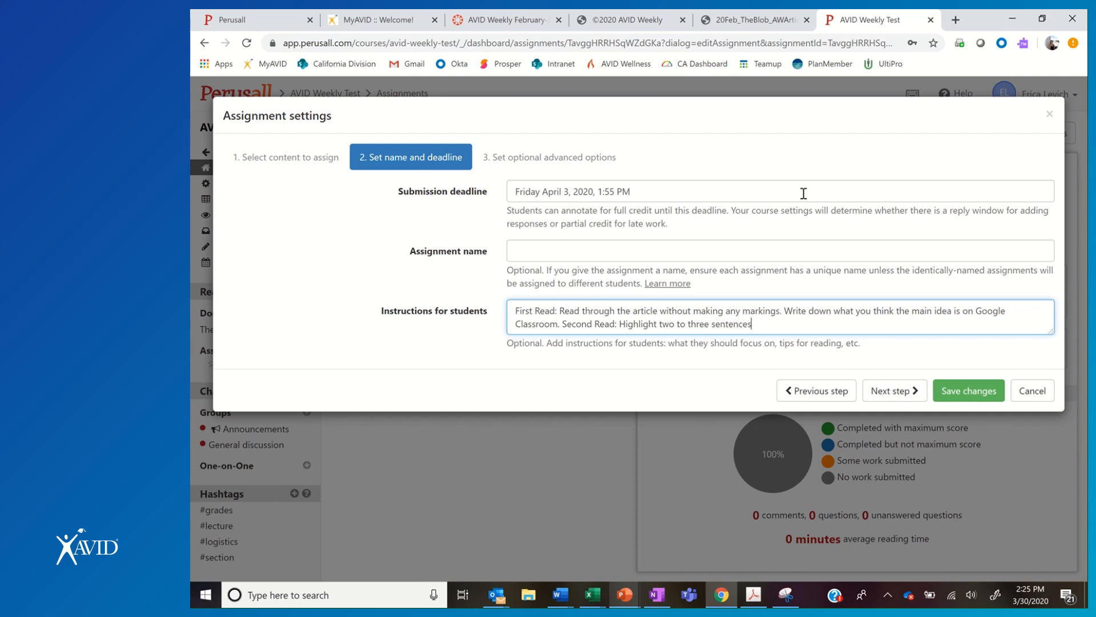
type(" that you think support the main idea")
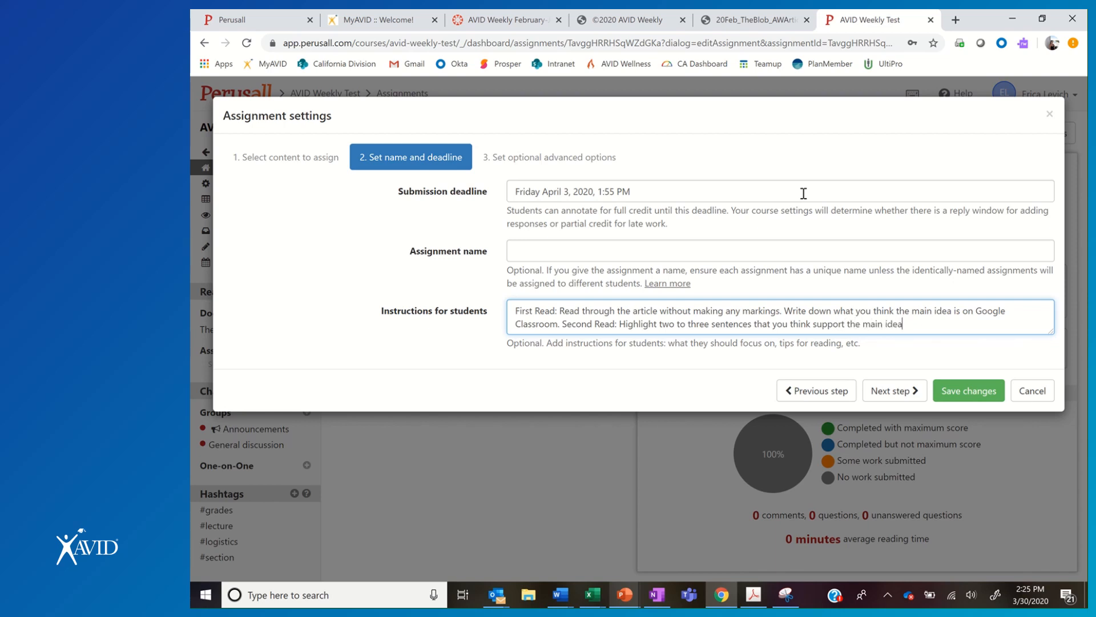
type(", and add comments that will help answer the essential ")
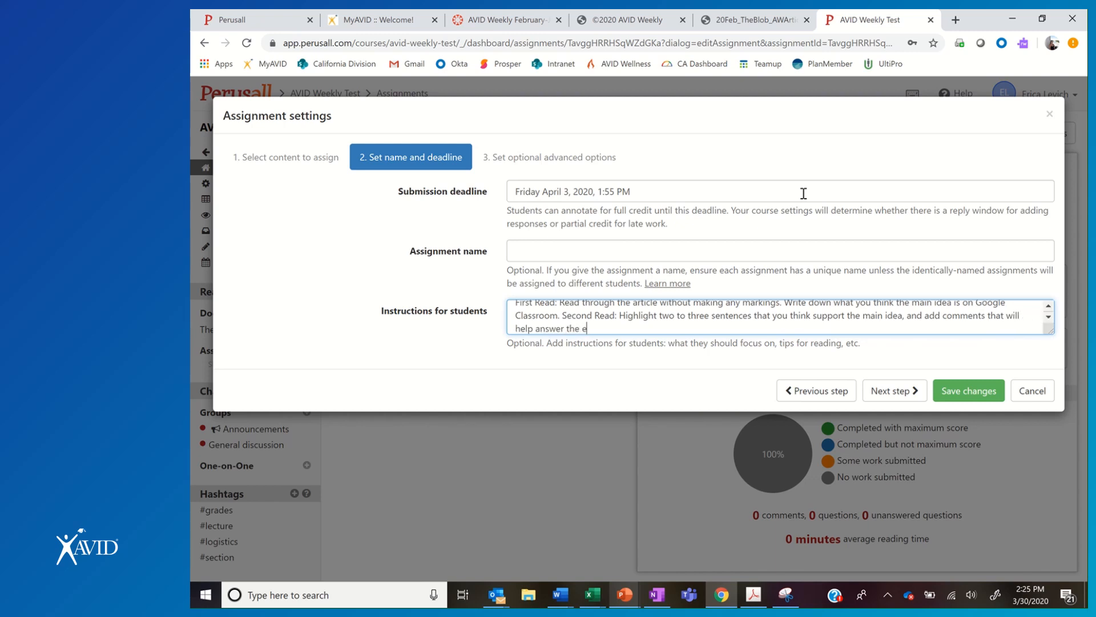
type("question.")
left_click(957, 389)
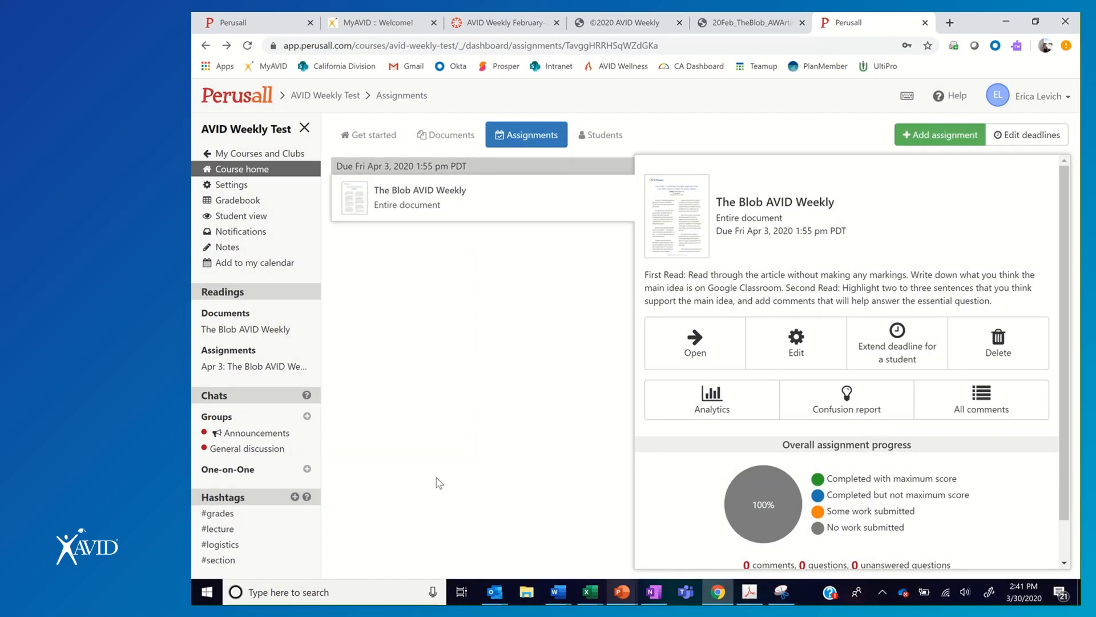
Step: Open the assignment's article, highlight its full title and post the comment "How do scientists design research?" on it
left_click(678, 341)
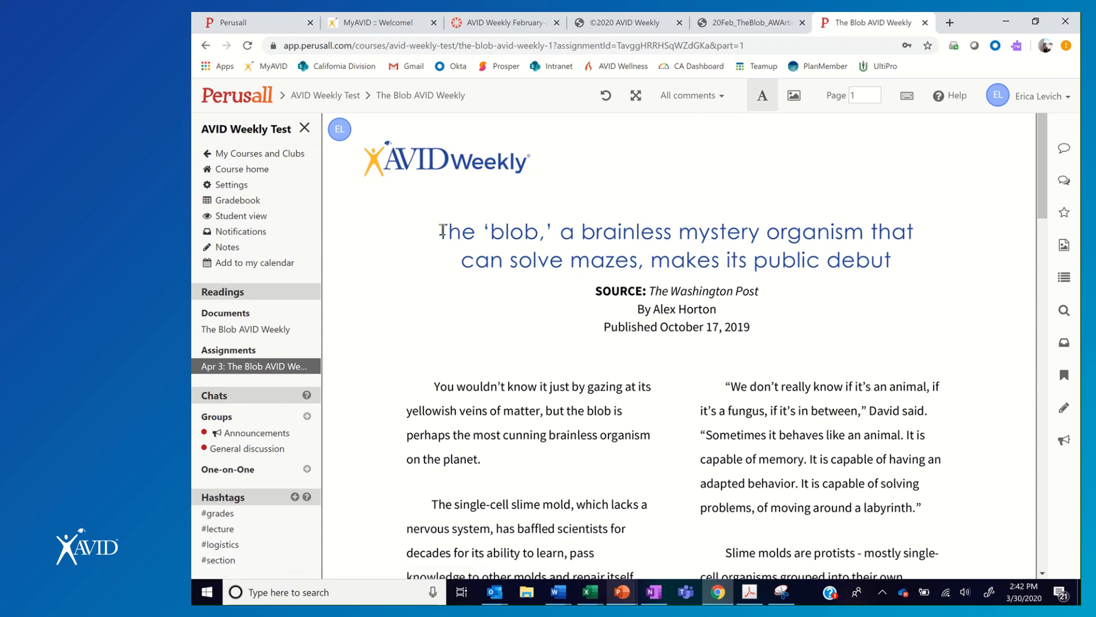
left_click_drag(442, 231, 592, 230)
left_click_drag(763, 255, 889, 260)
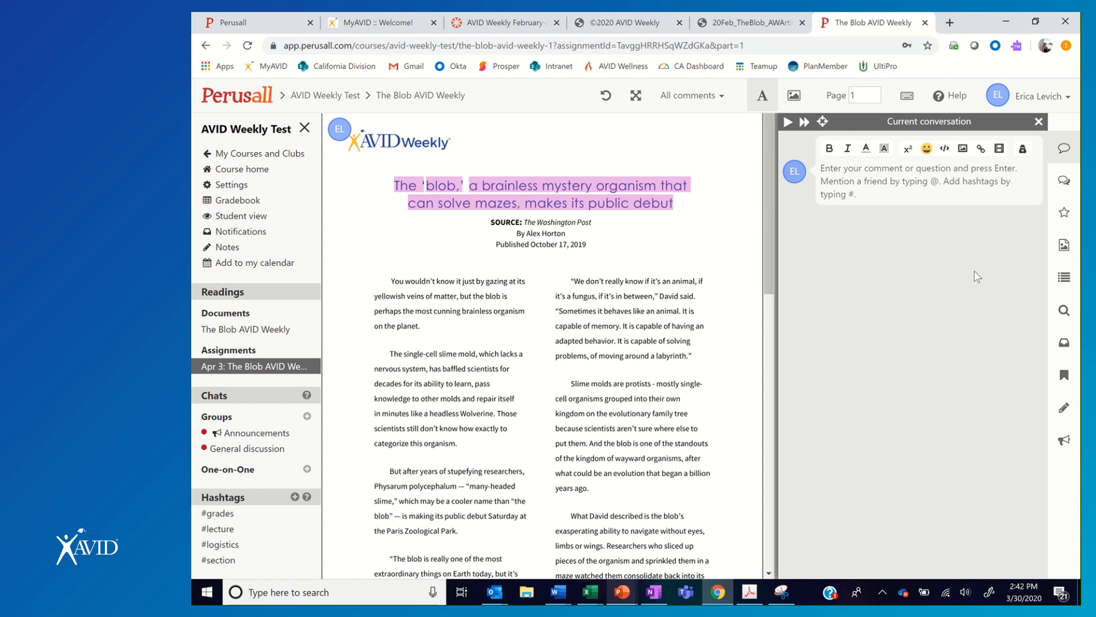
type("How d")
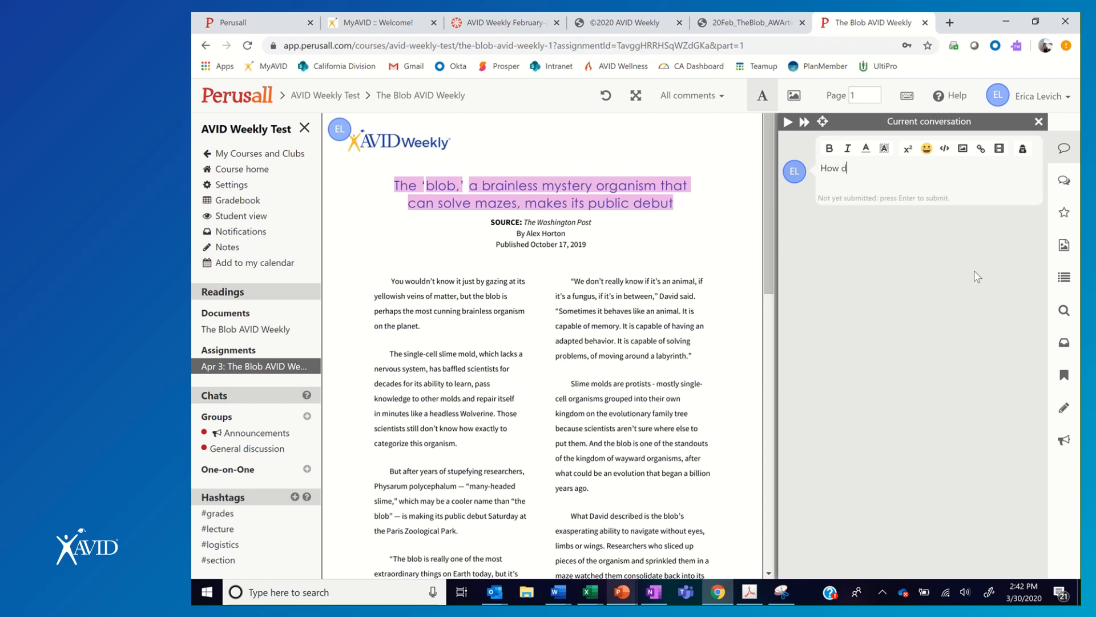
type("o scientists design research?")
key("Return")
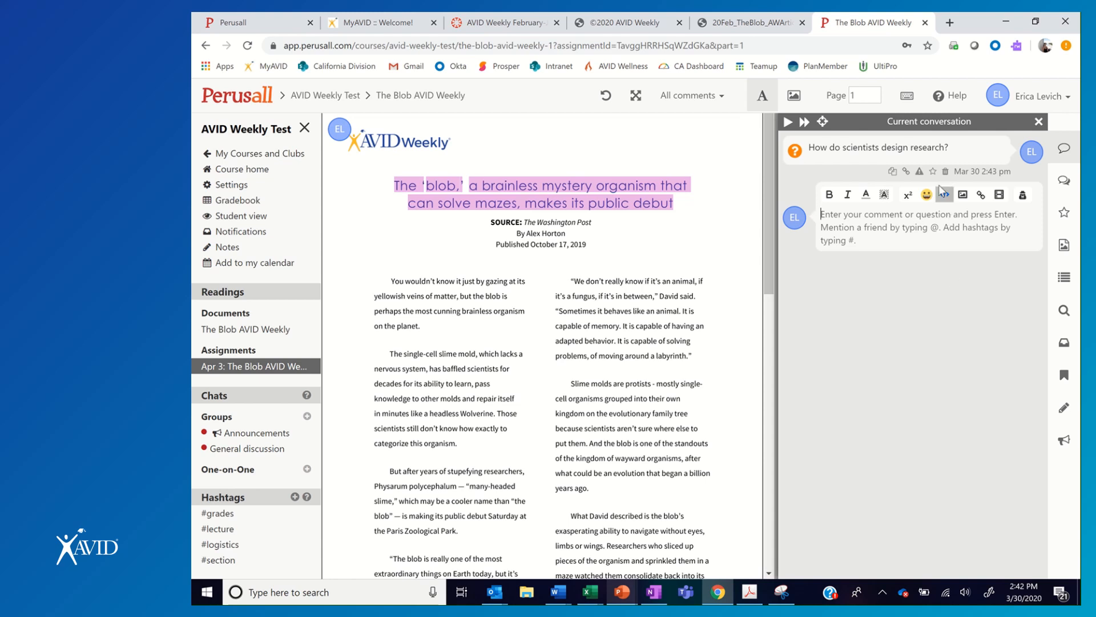
Step: Try highlighting "Slime molds are protists" in the article for a comment, discard the empty highlight and close the conversation
left_click(571, 383)
left_click_drag(617, 390, 645, 388)
left_click(589, 384)
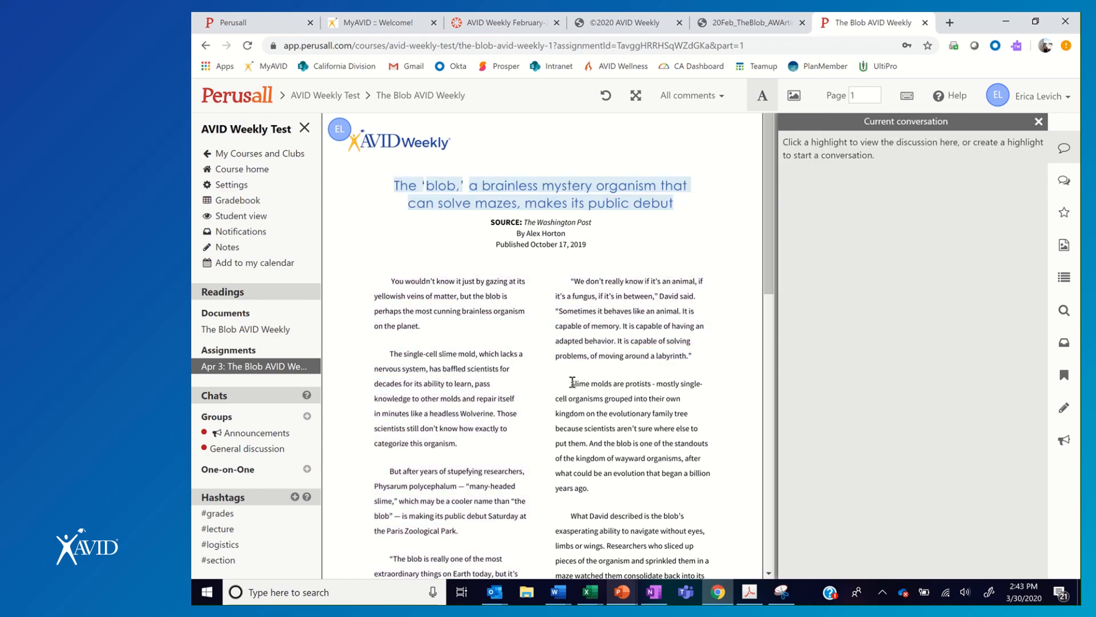
left_click_drag(572, 383, 651, 384)
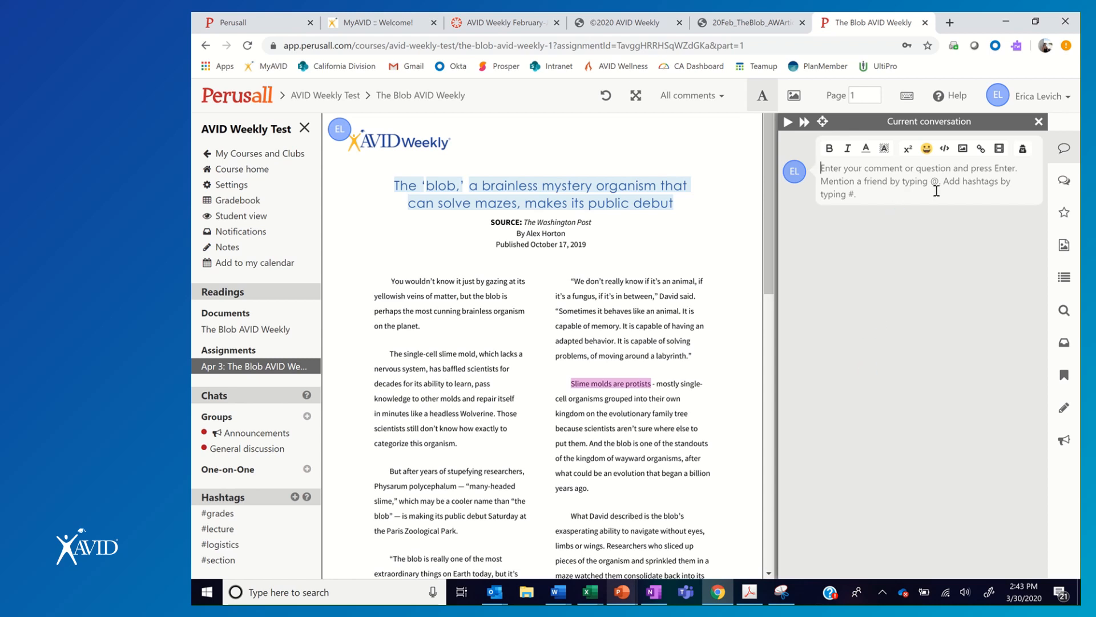
left_click(689, 380)
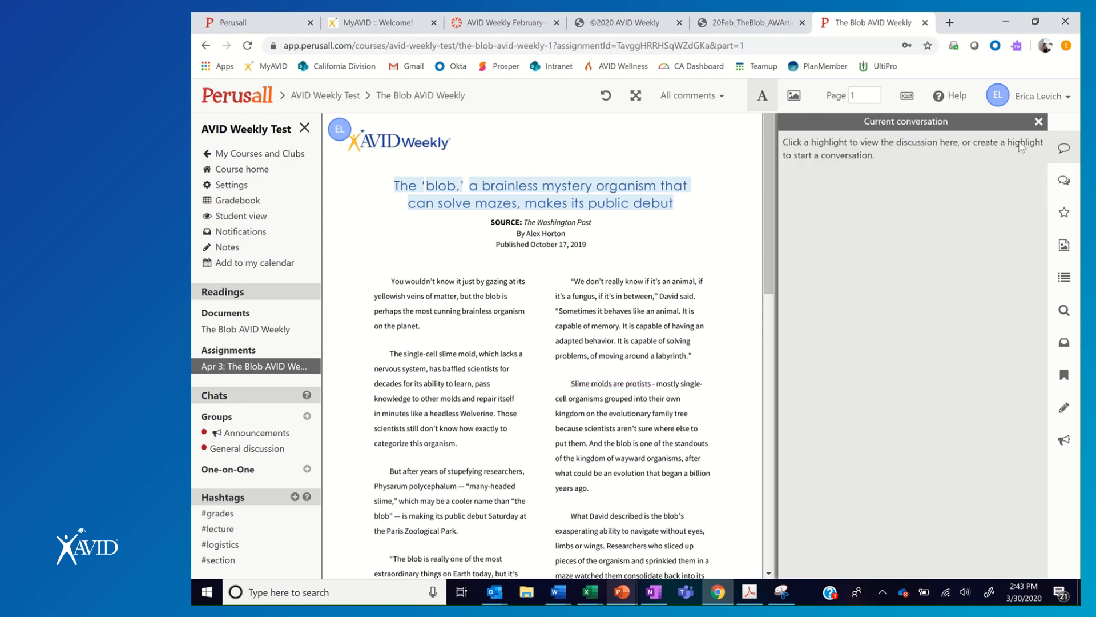
left_click(1038, 122)
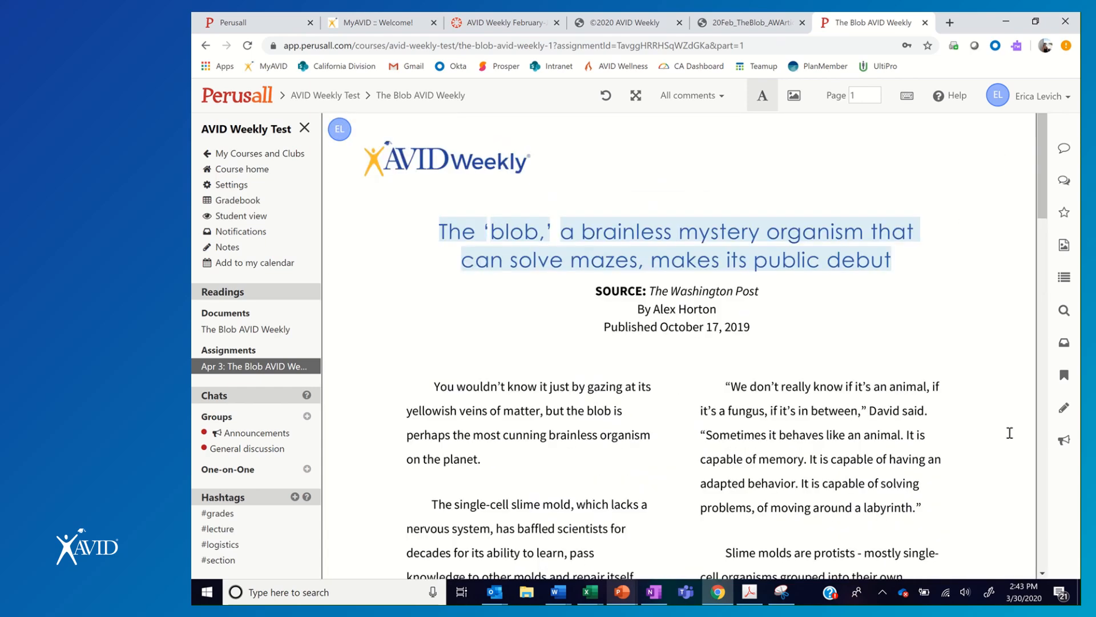
Step: Create a new Perusall note beside the article containing the text "The main idea is..."
left_click(1063, 409)
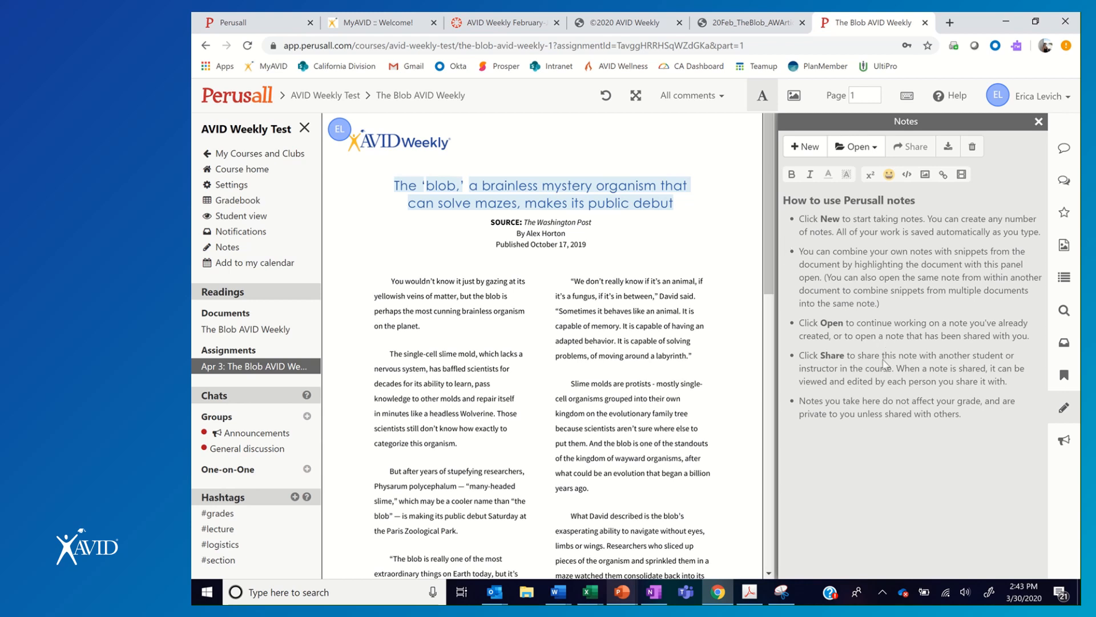
left_click(805, 147)
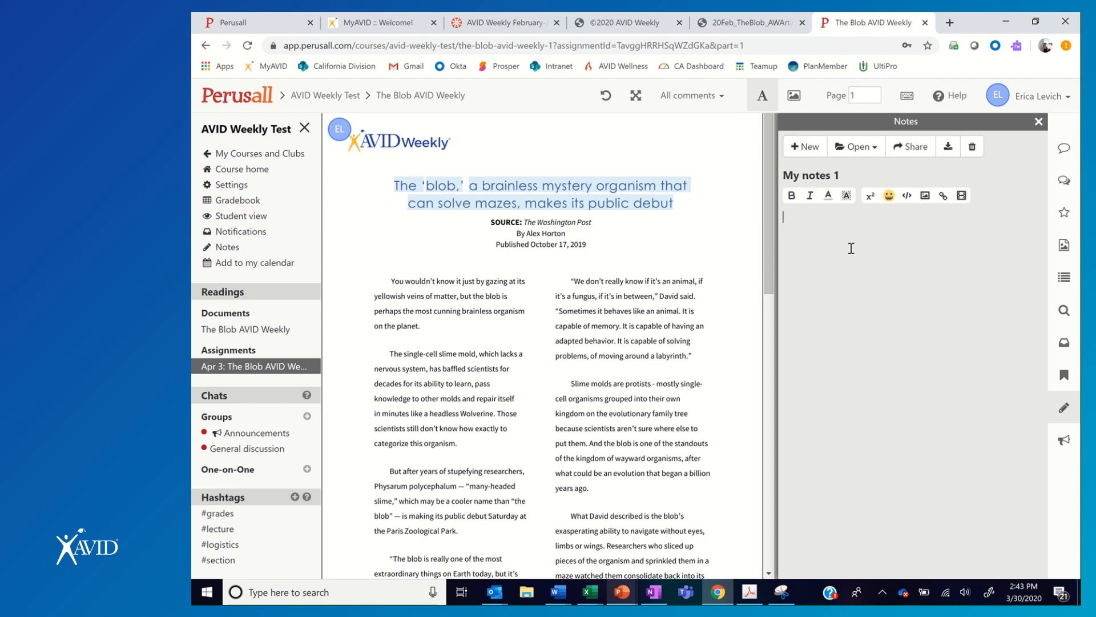
type("The main idea.")
key("BackSpace")
type("is...")
Step: Delete the main idea note, confirm its removal and close the notes
left_click(973, 146)
left_click(1033, 184)
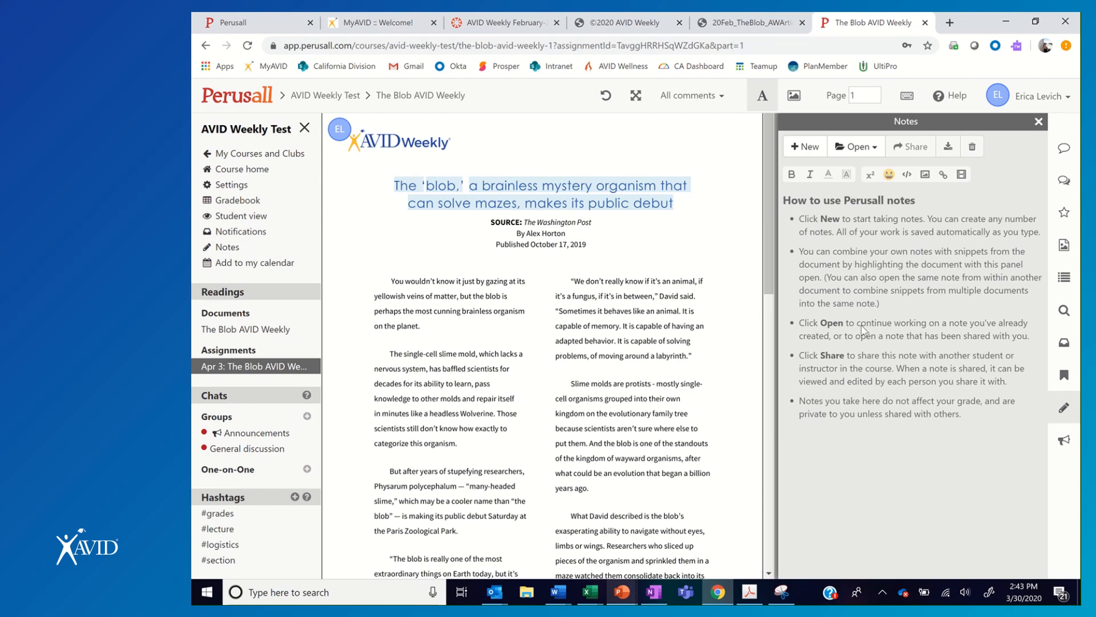
left_click(1038, 122)
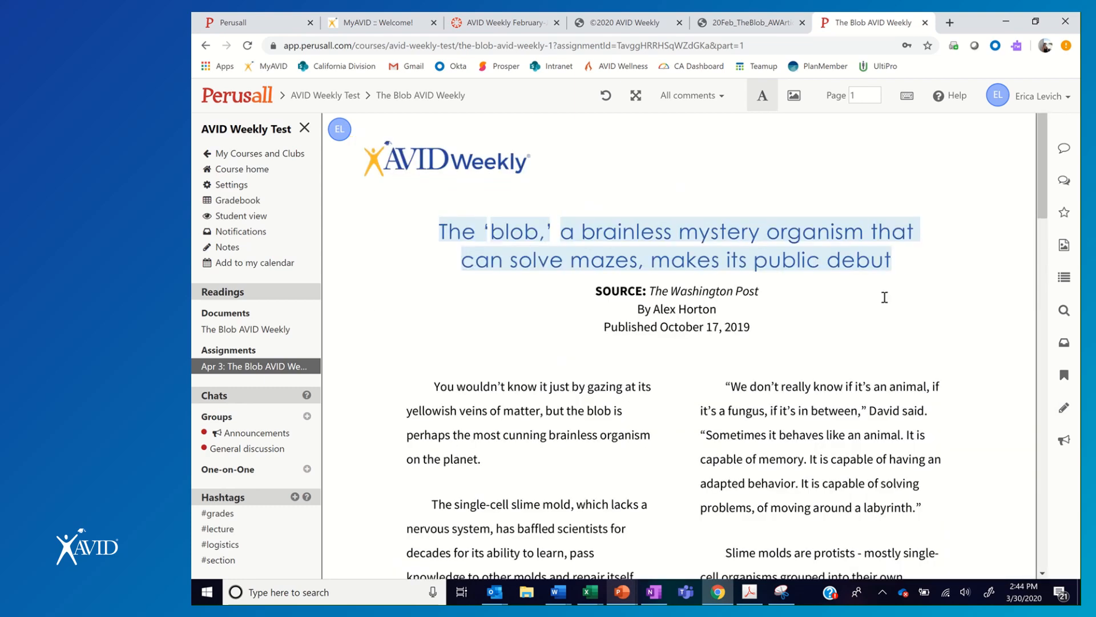